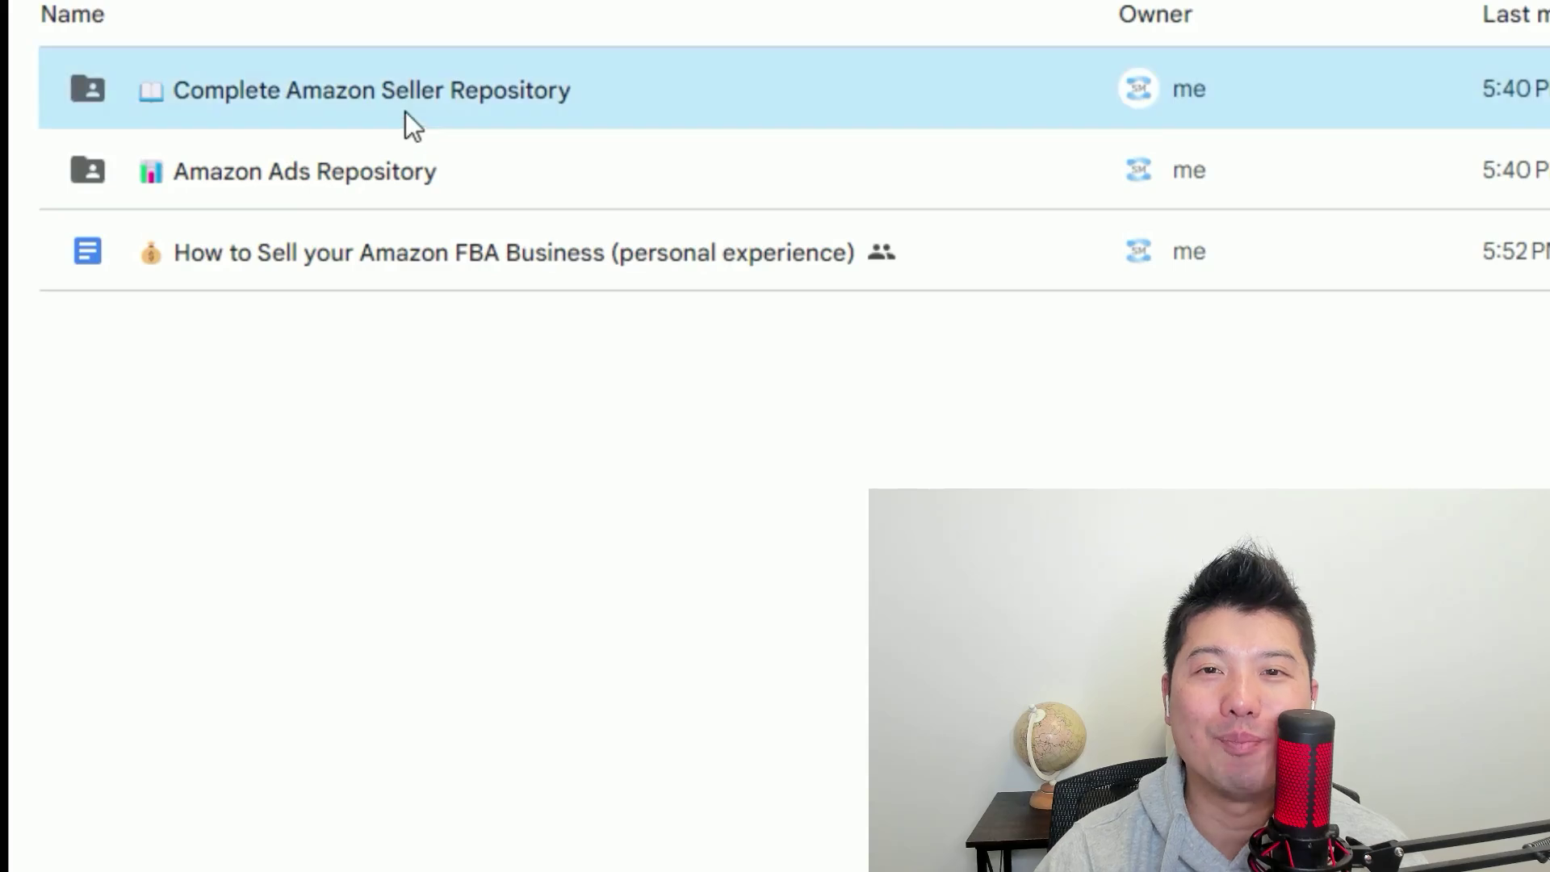
Browse the Amazon Ads Repository guides, then return to the parent folder
{"action": "key", "text": "Down"}
{"action": "key", "text": "Down"}
{"action": "key", "text": "Down"}
{"action": "key", "text": "Down"}
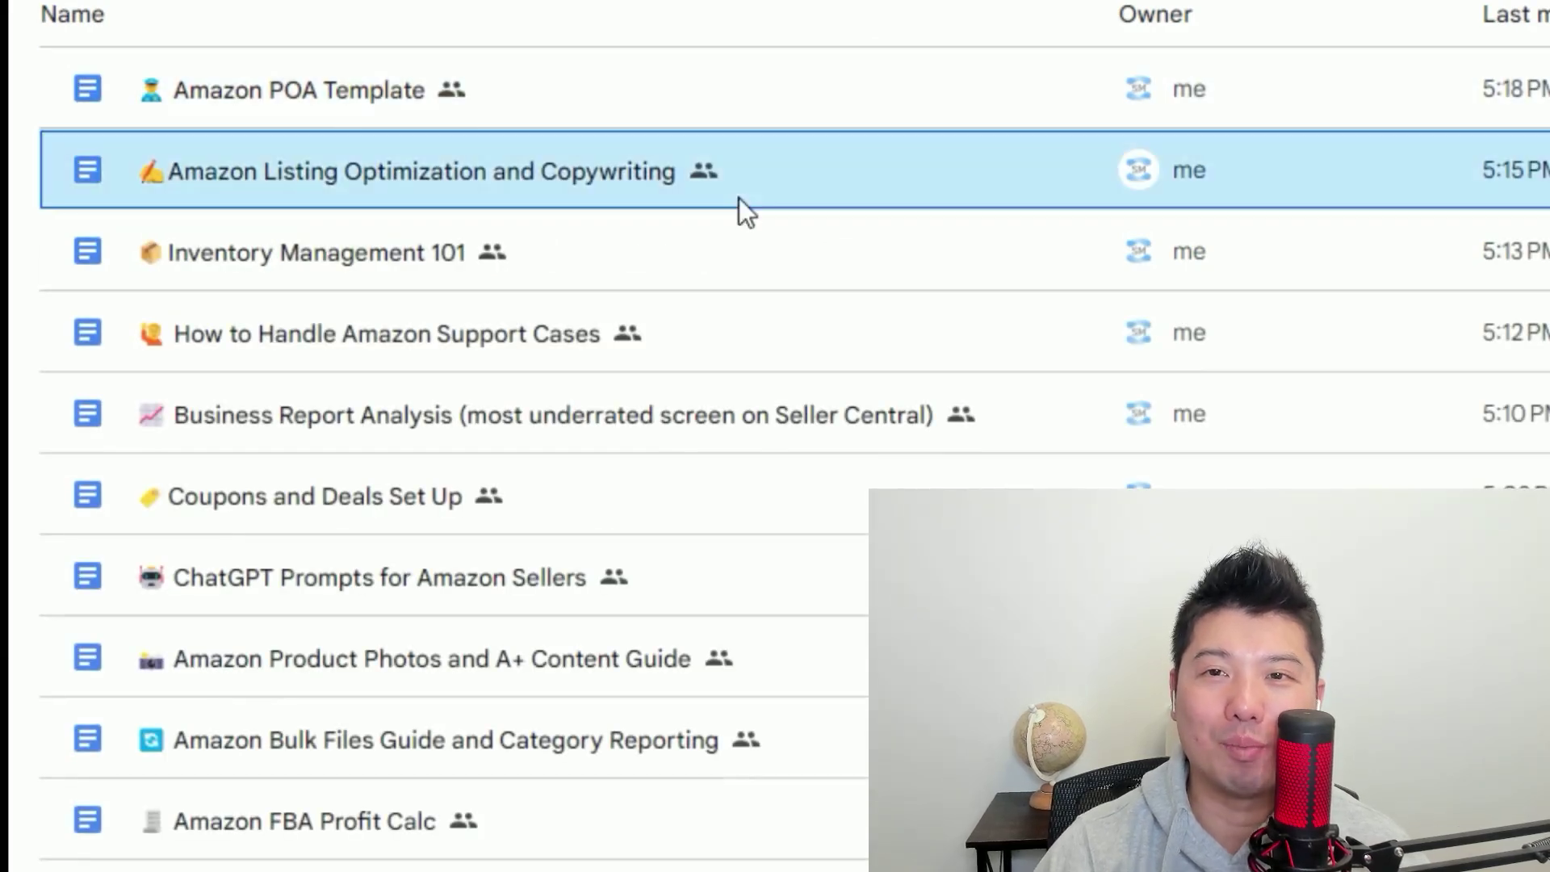
{"action": "key", "text": "Down"}
{"action": "key", "text": "Down"}
{"action": "key", "text": "Down"}
{"action": "key", "text": "Down"}
{"action": "key", "text": "Down"}
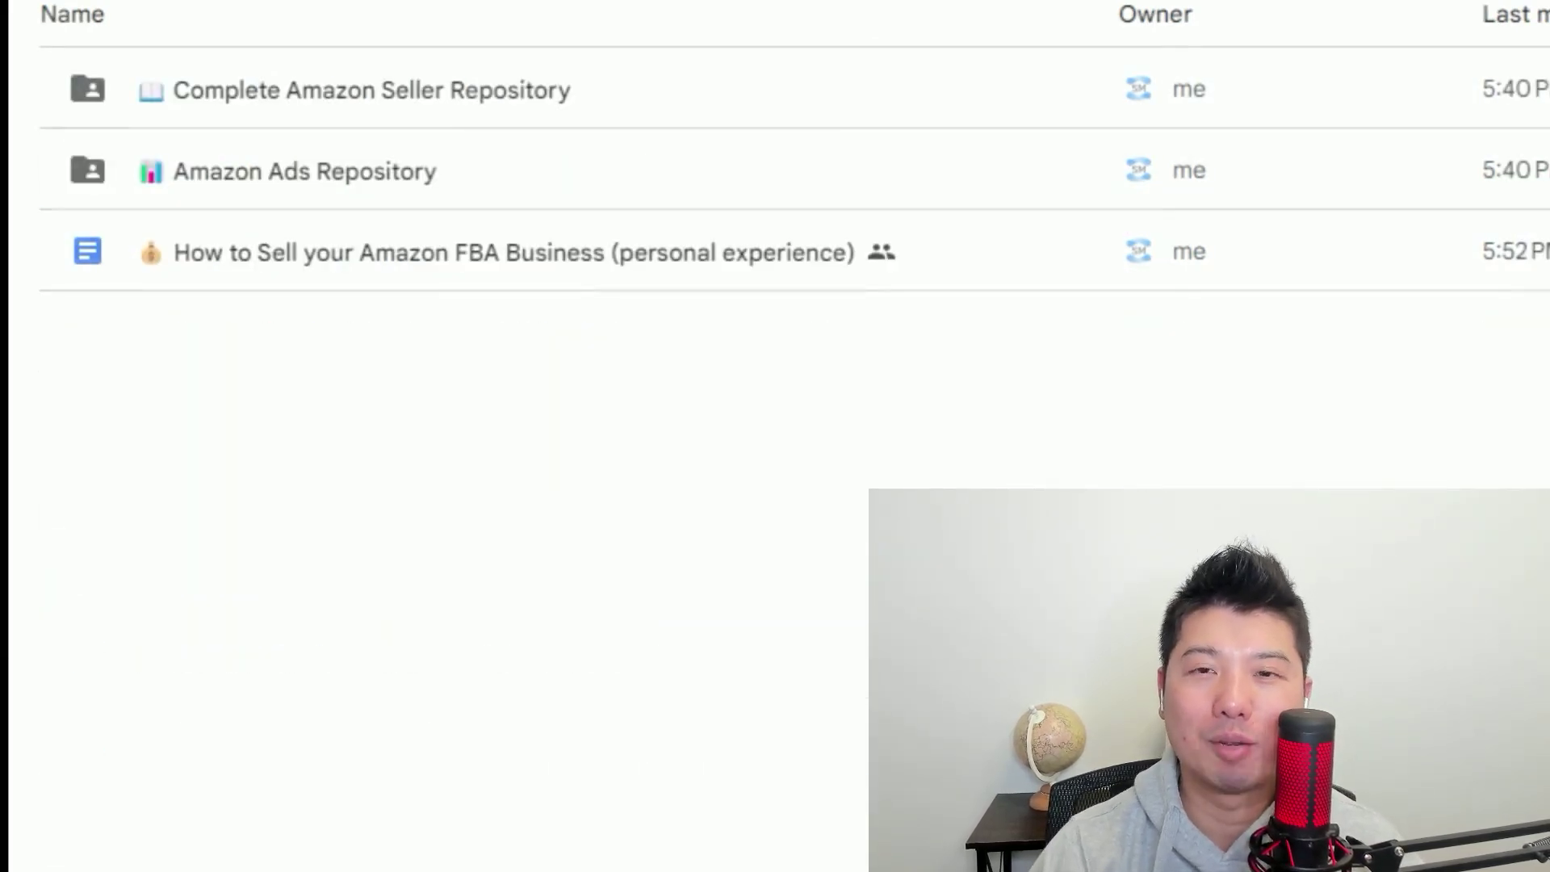
{"action": "double_click", "coordinate": [429, 172]}
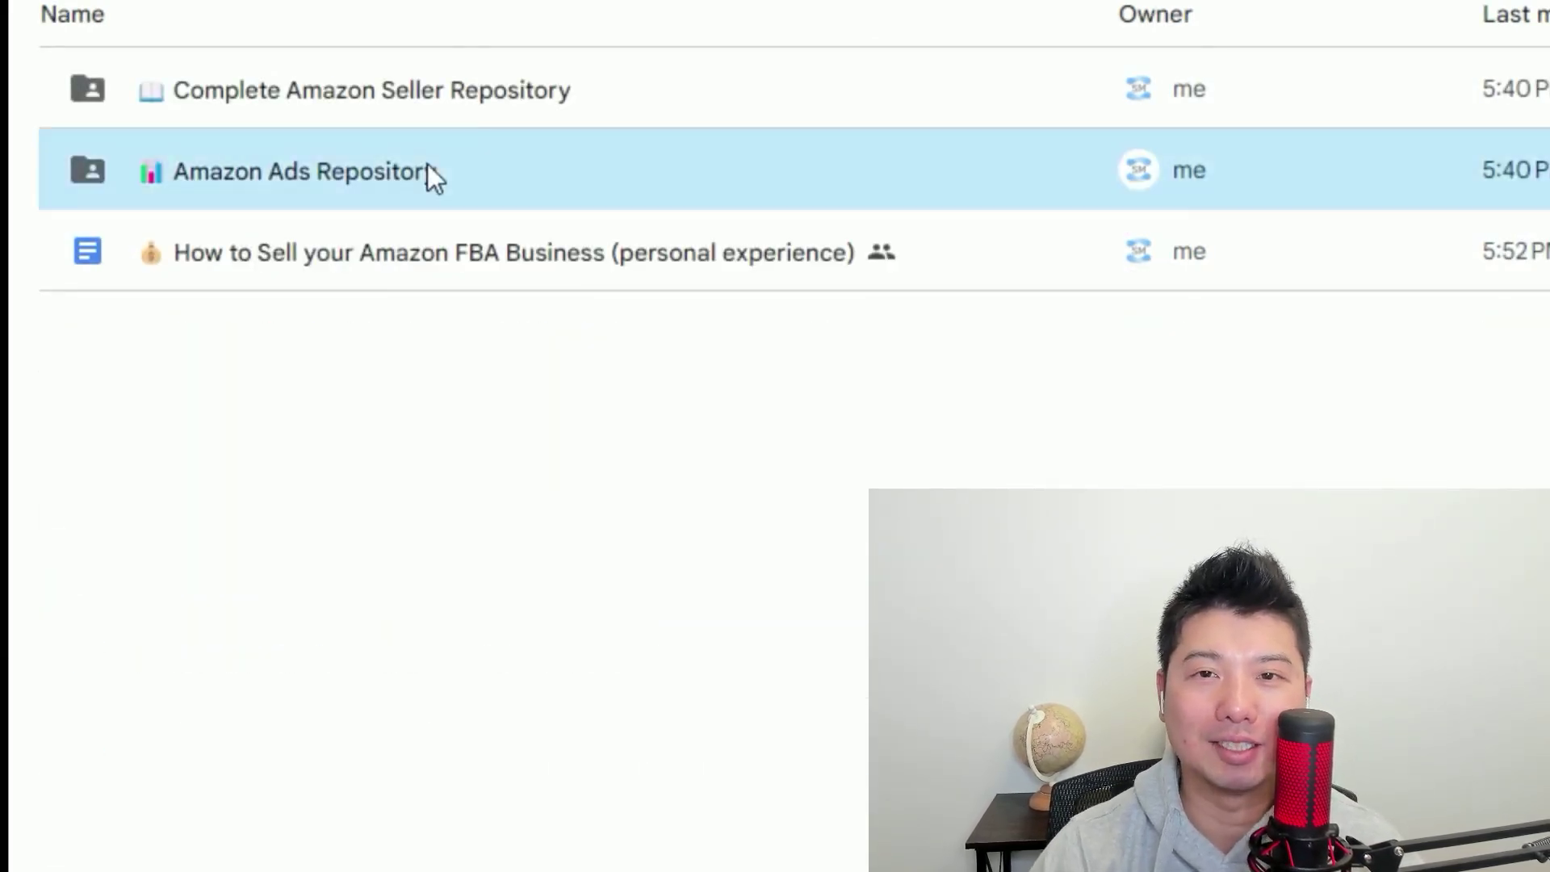
{"action": "left_click", "coordinate": [632, 270]}
{"action": "key", "text": "Down"}
{"action": "key", "text": "Down"}
{"action": "key", "text": "Down"}
{"action": "key", "text": "Down"}
{"action": "key", "text": "Down"}
{"action": "key", "text": "Down"}
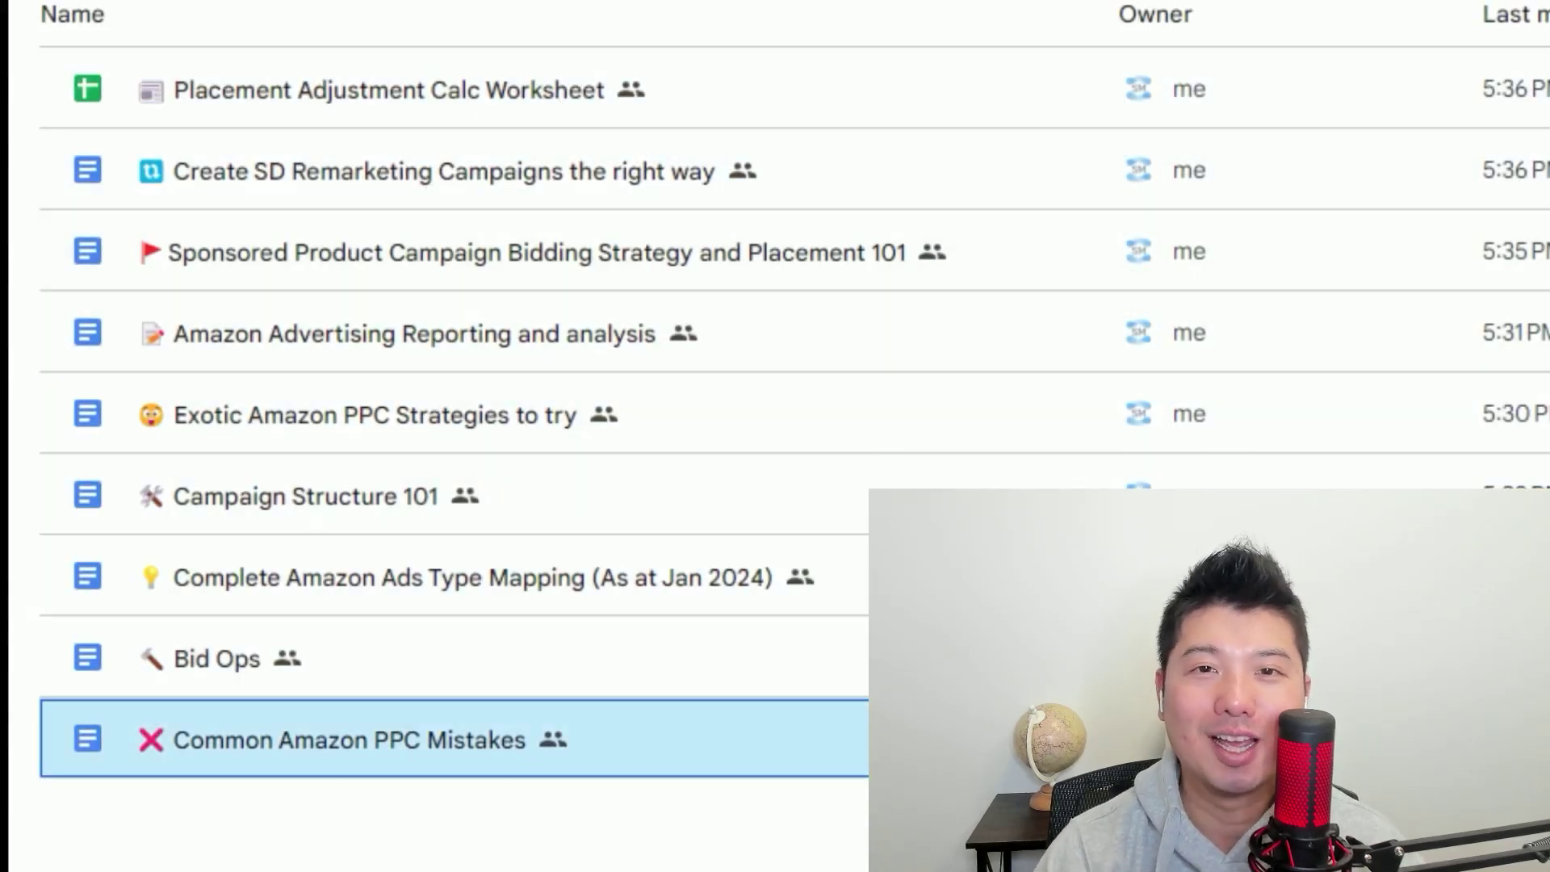
{"action": "key", "text": "alt+Left"}
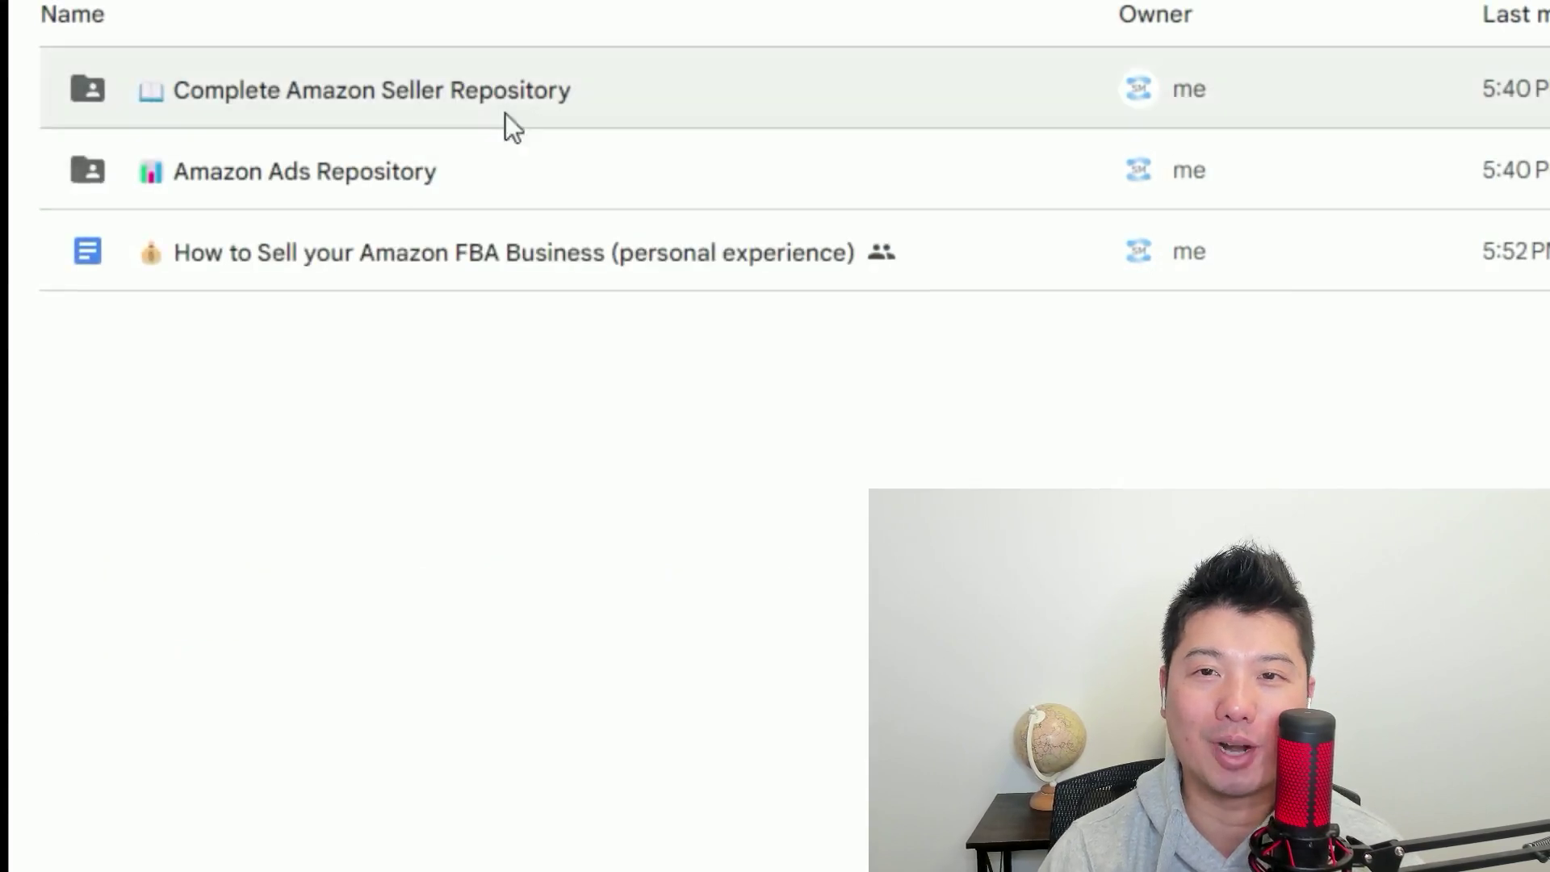
Open the Complete Amazon Seller Repository folder and step through its guides from the support cases guide
{"action": "left_click", "coordinate": [482, 238]}
{"action": "double_click", "coordinate": [457, 107]}
{"action": "left_click", "coordinate": [561, 295]}
{"action": "key", "text": "Down"}
{"action": "key", "text": "Down"}
{"action": "key", "text": "Down"}
{"action": "key", "text": "Down"}
{"action": "key", "text": "Down"}
{"action": "key", "text": "Down"}
{"action": "key", "text": "Down"}
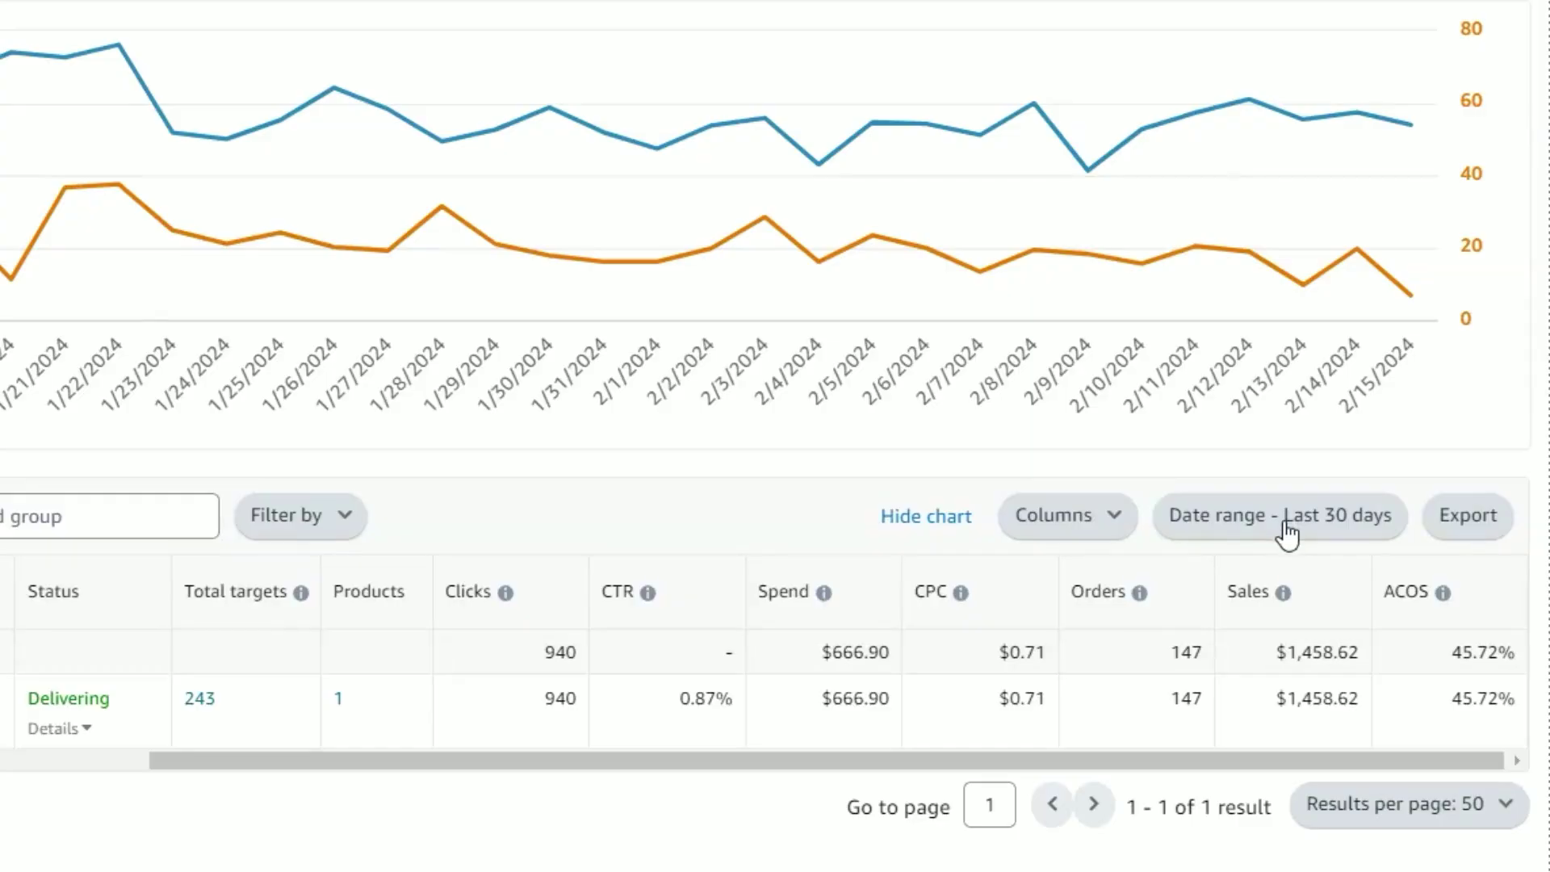
Set the date range to Last 30 days, then reopen the picker and go back one month
{"action": "left_click", "coordinate": [1289, 530]}
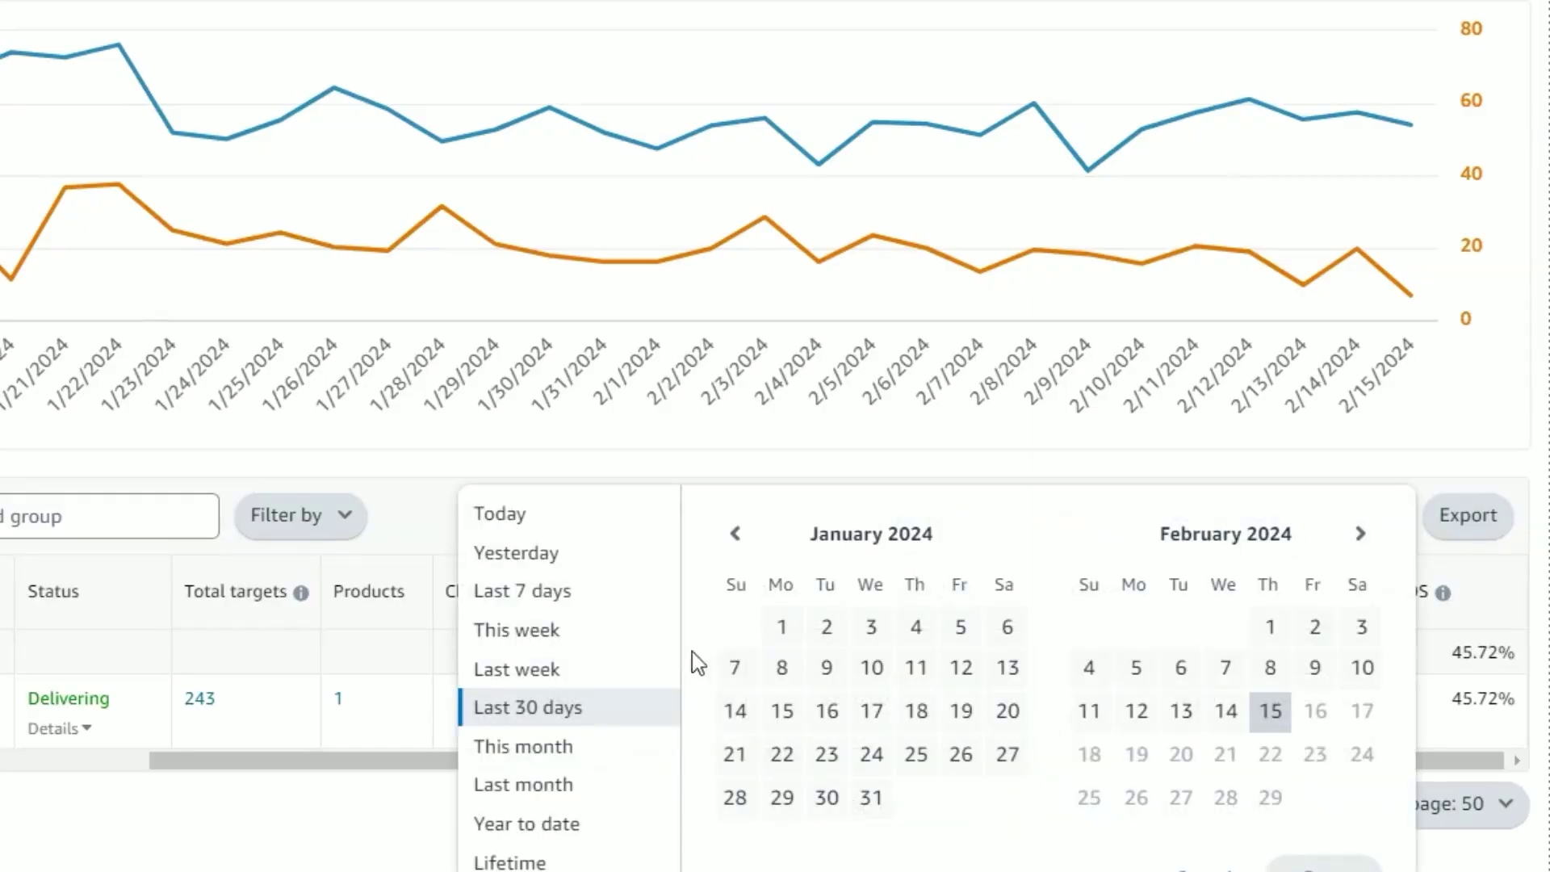
{"action": "left_click", "coordinate": [606, 709]}
{"action": "left_click", "coordinate": [1344, 530]}
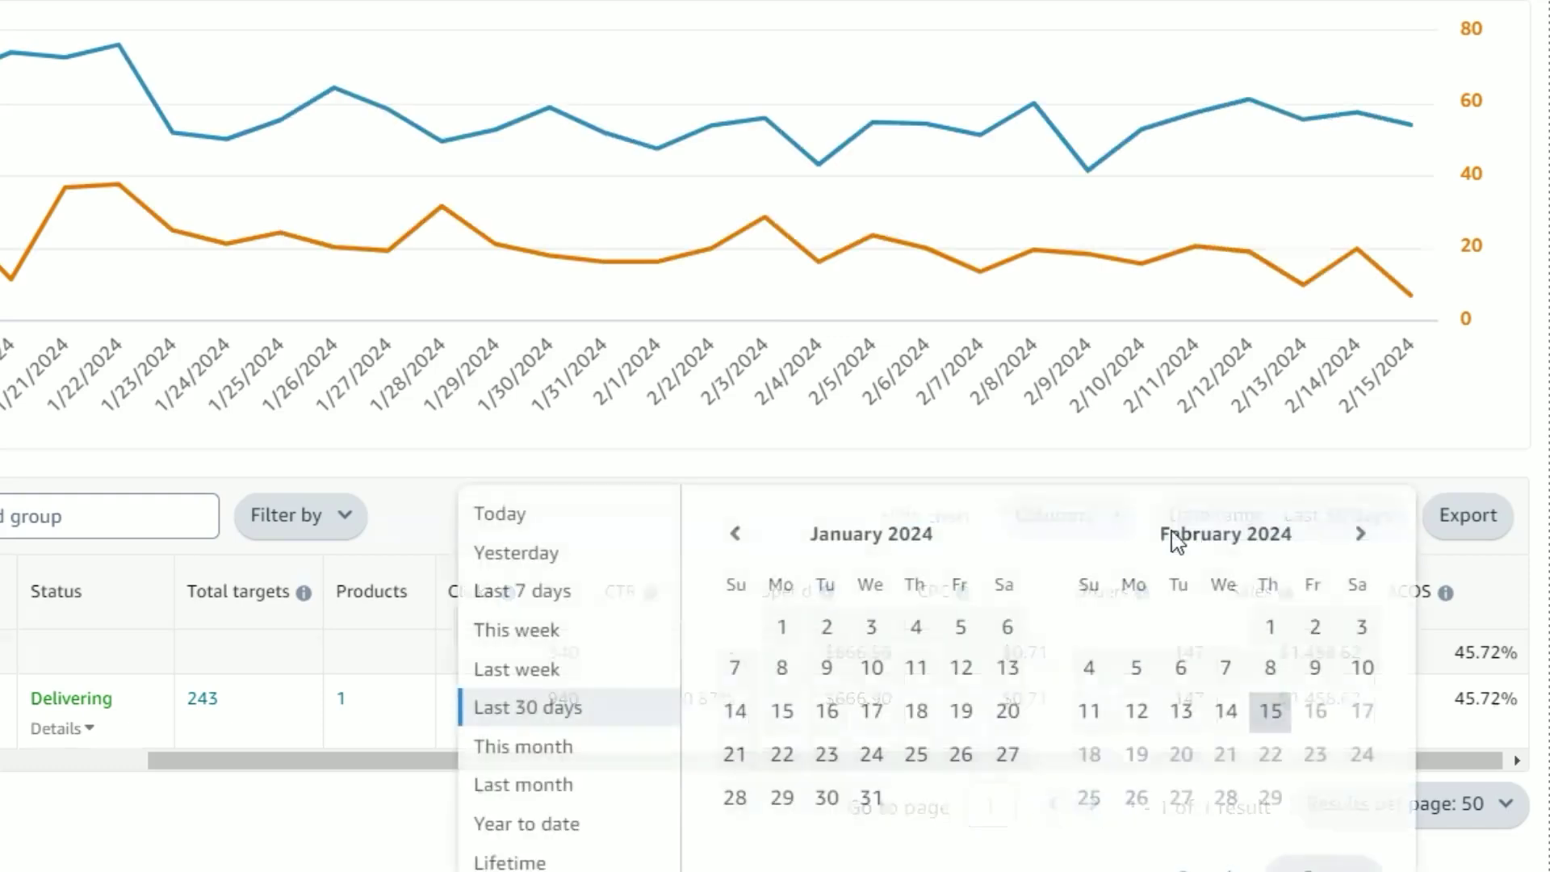
{"action": "left_click", "coordinate": [734, 534]}
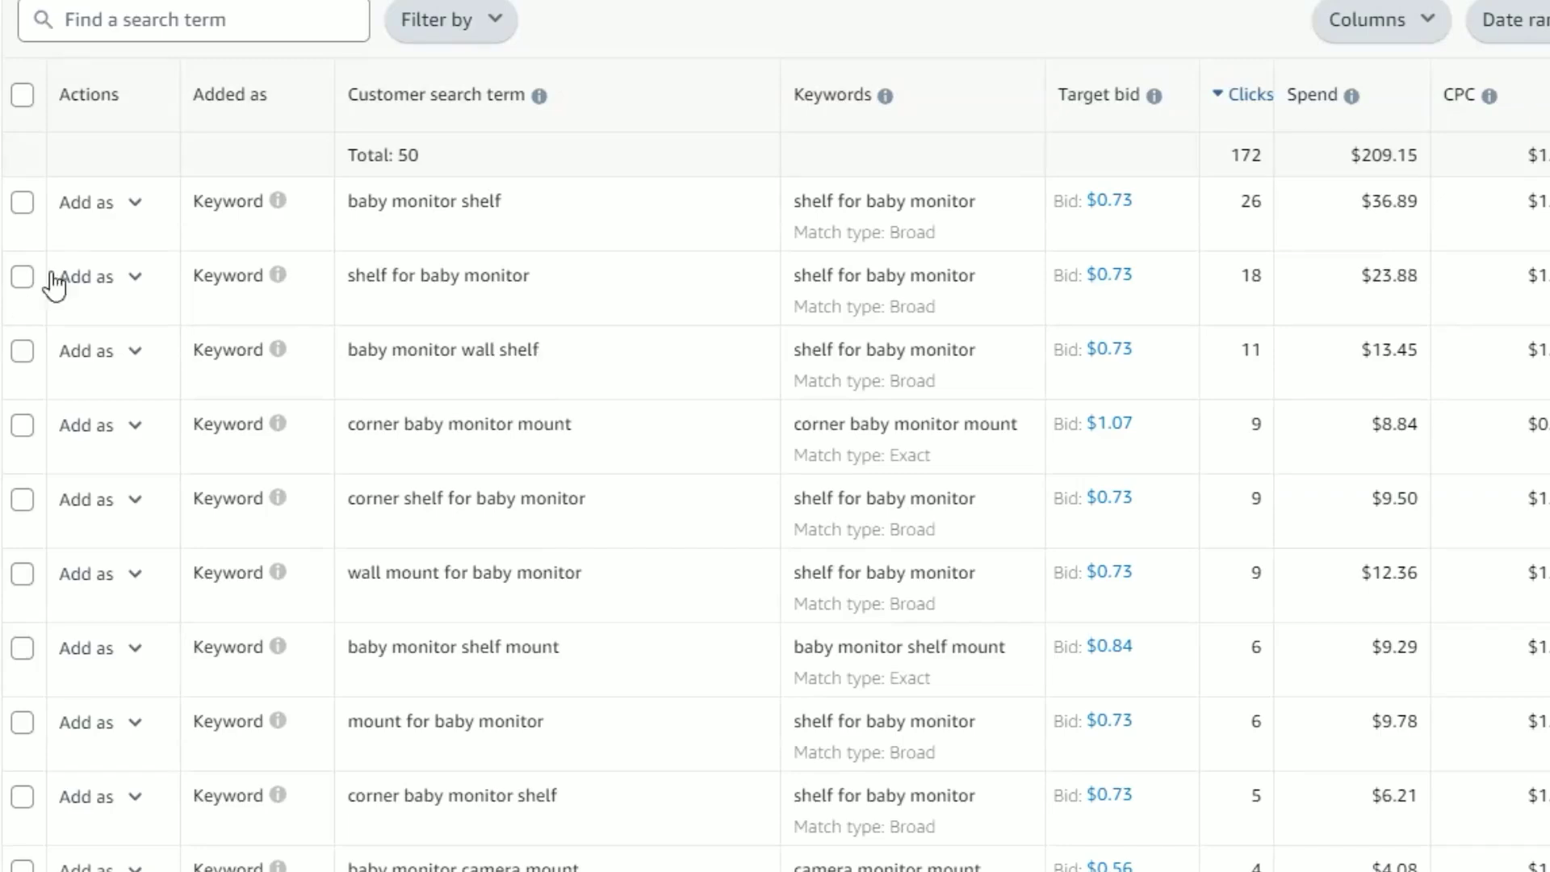
Add 'baby monitor shelf' as a negative exact keyword and go to Targeting for all campaigns
{"action": "left_click", "coordinate": [135, 206]}
{"action": "left_click", "coordinate": [203, 256]}
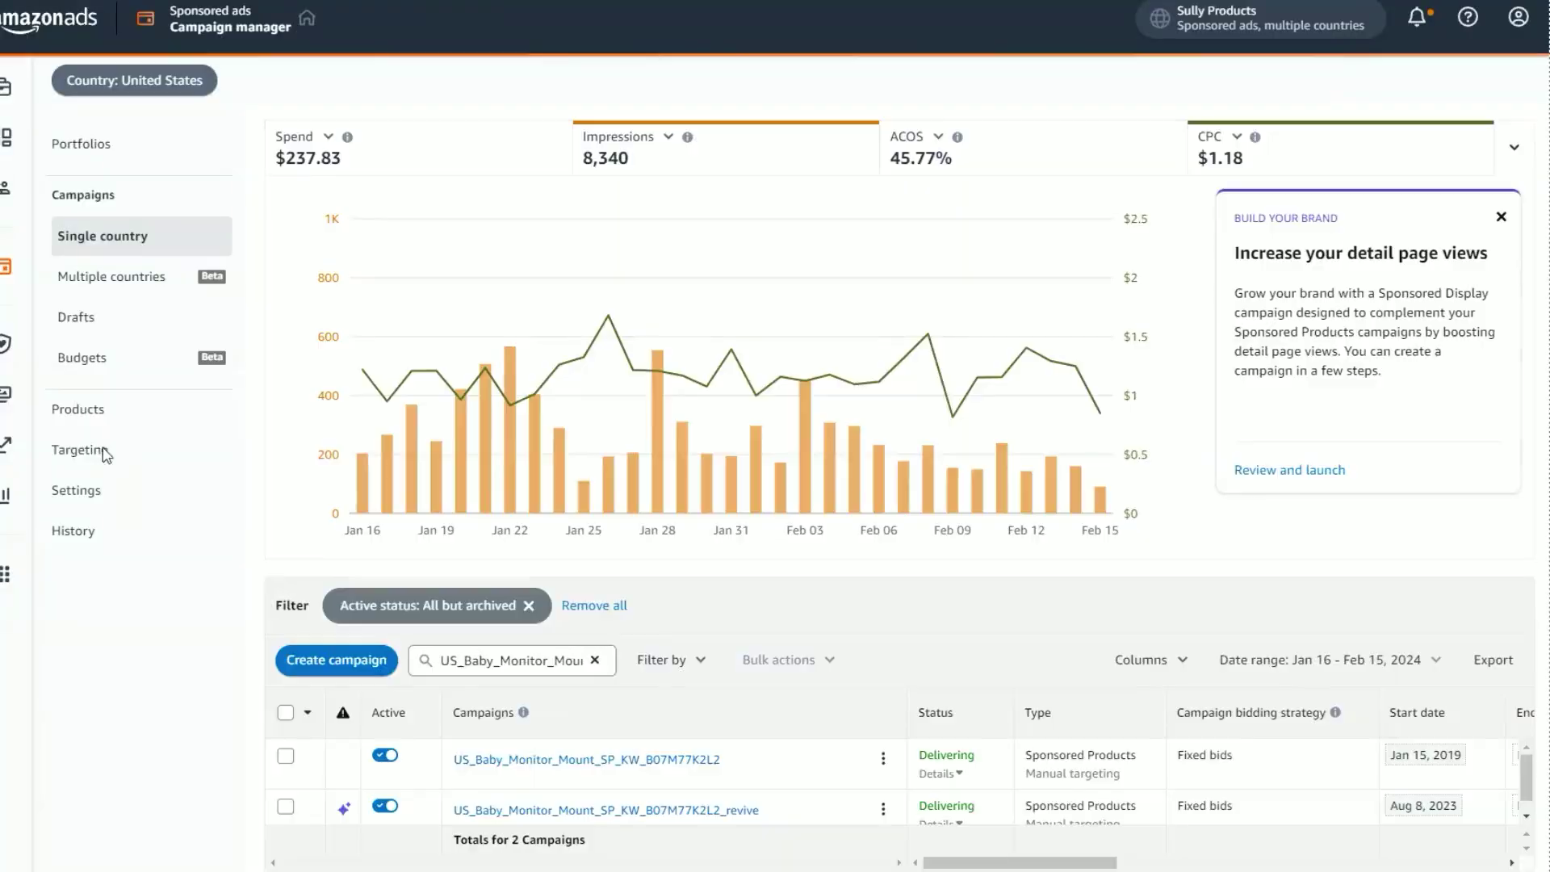
{"action": "left_click", "coordinate": [104, 450]}
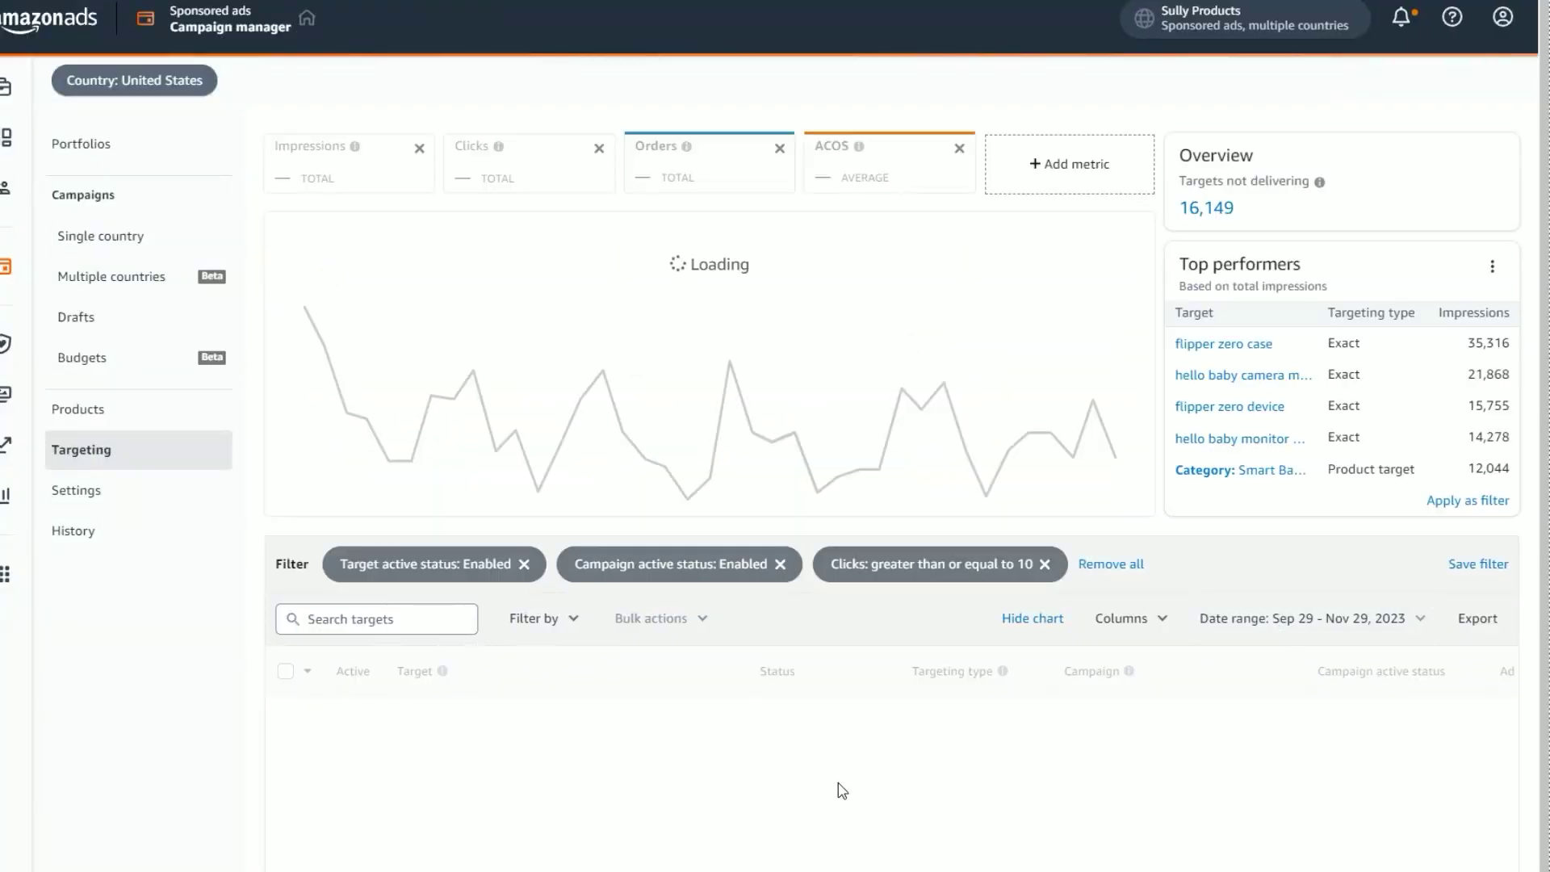
Show Targeting data for Last 30 days, then set a custom range of December 1 – January 31, 2024
{"action": "scroll", "coordinate": [888, 754], "scroll_direction": "down", "scroll_amount": 2}
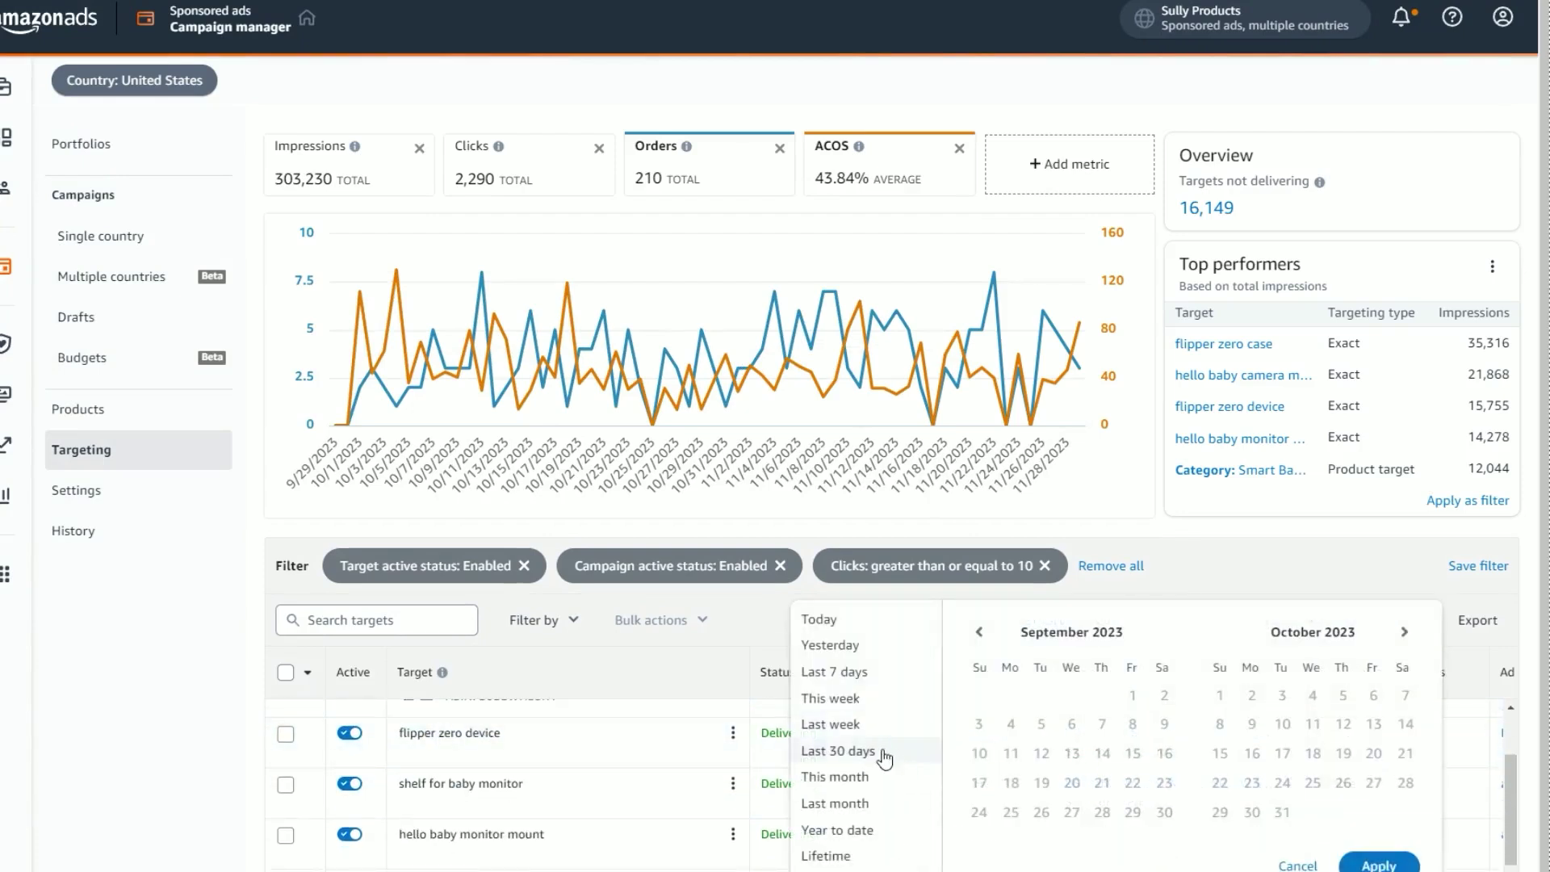
{"action": "left_click", "coordinate": [888, 753]}
{"action": "scroll", "coordinate": [1366, 840], "scroll_direction": "right", "scroll_amount": 10}
{"action": "mouse_move", "coordinate": [1060, 675]}
{"action": "left_click", "coordinate": [1211, 620]}
{"action": "left_click", "coordinate": [980, 629]}
{"action": "left_click", "coordinate": [1132, 695]}
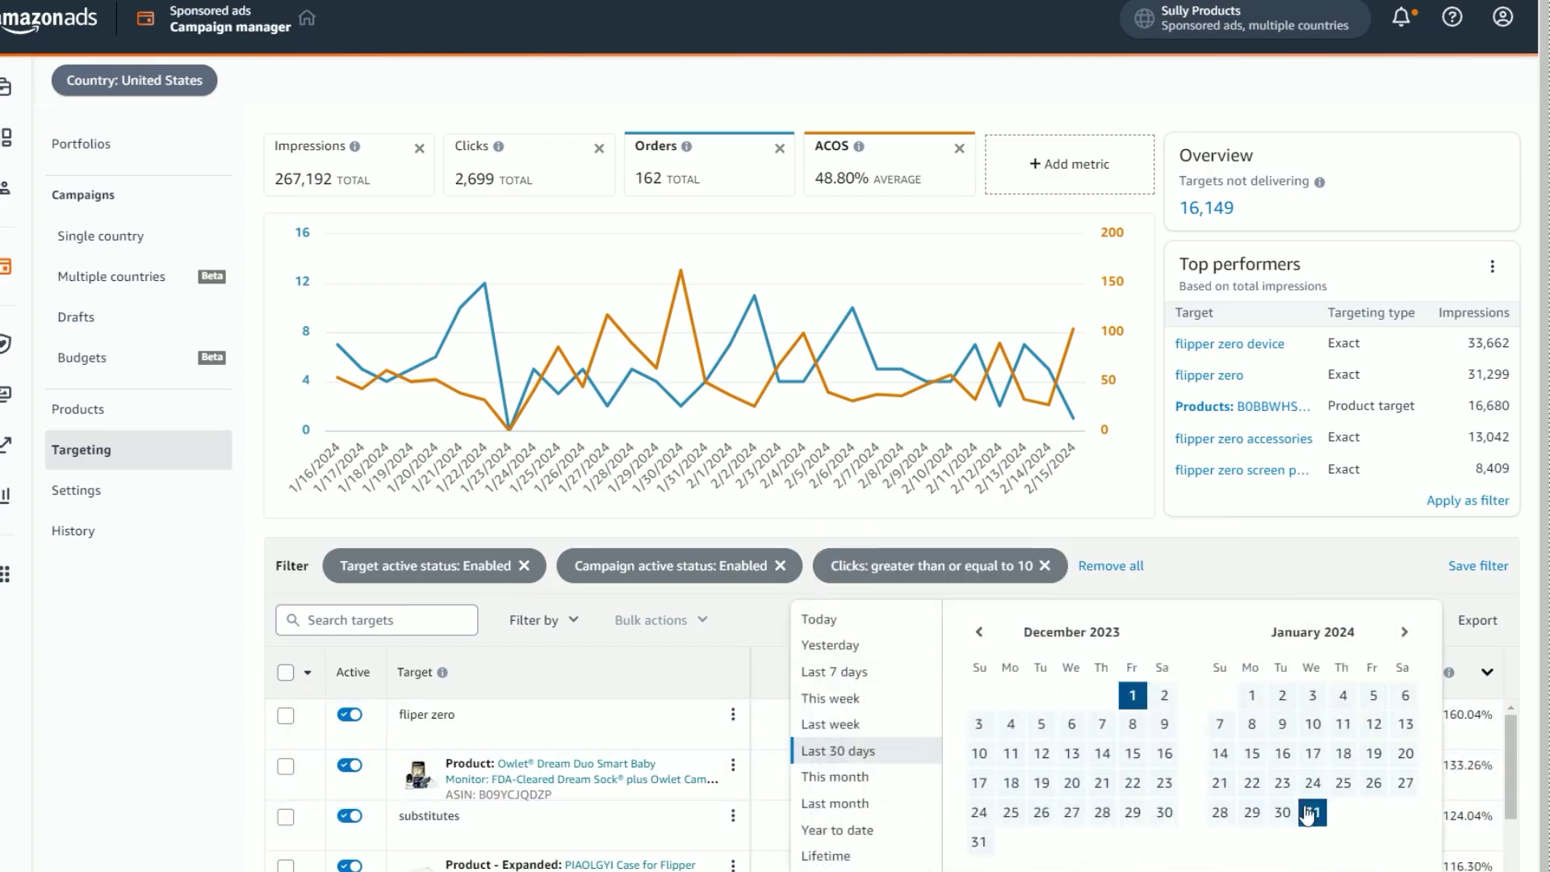
{"action": "left_click", "coordinate": [1311, 812]}
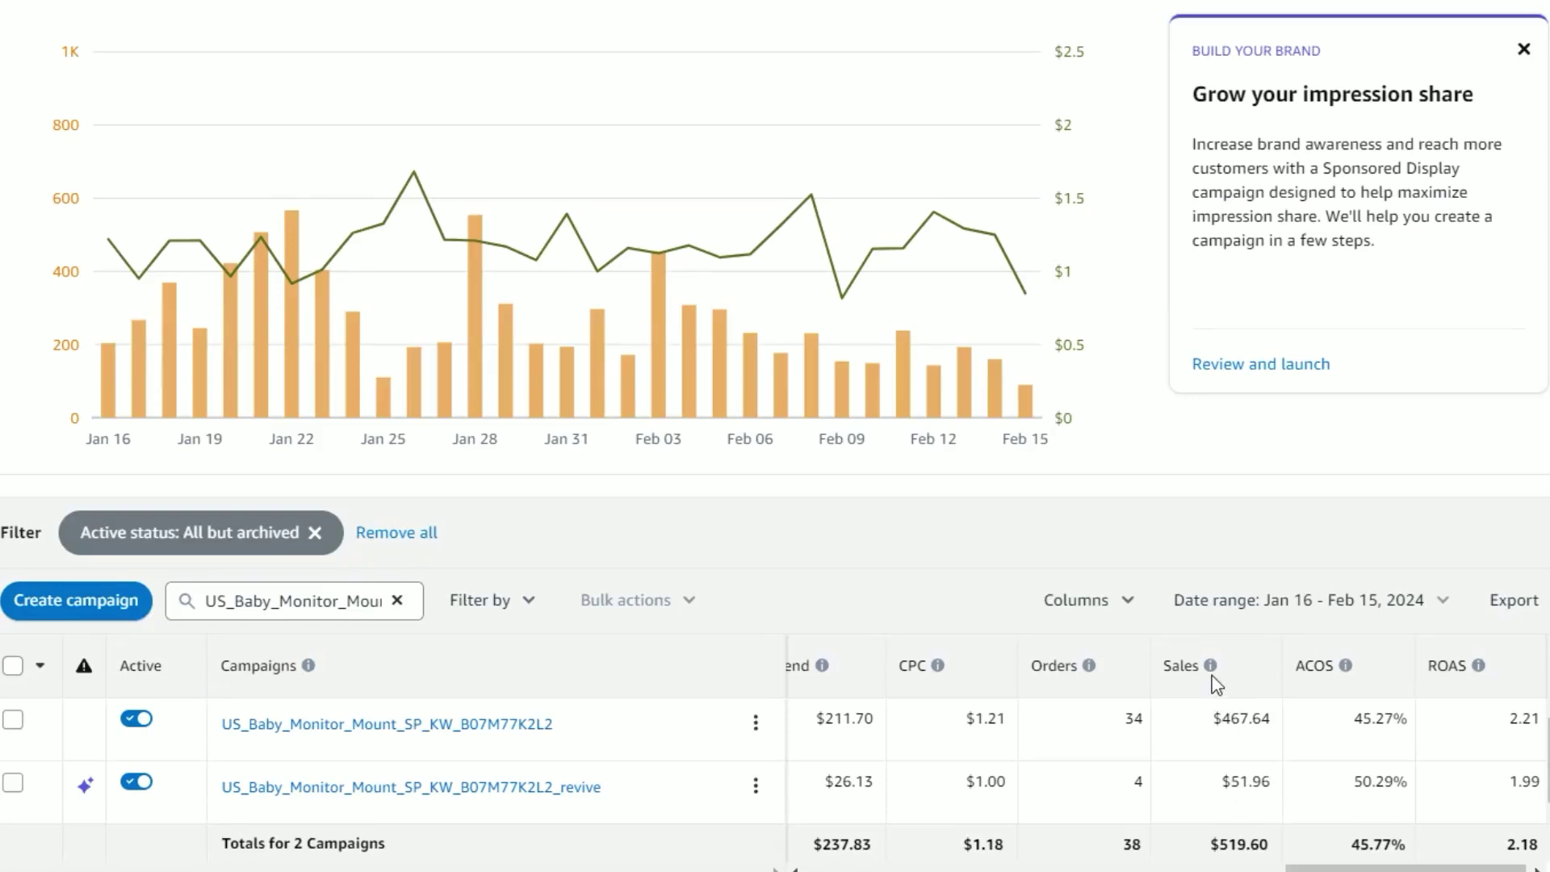
In the Sales info popover, highlight the cancelled-orders and 12-hour delay notes, then close it
{"action": "mouse_move", "coordinate": [1211, 672]}
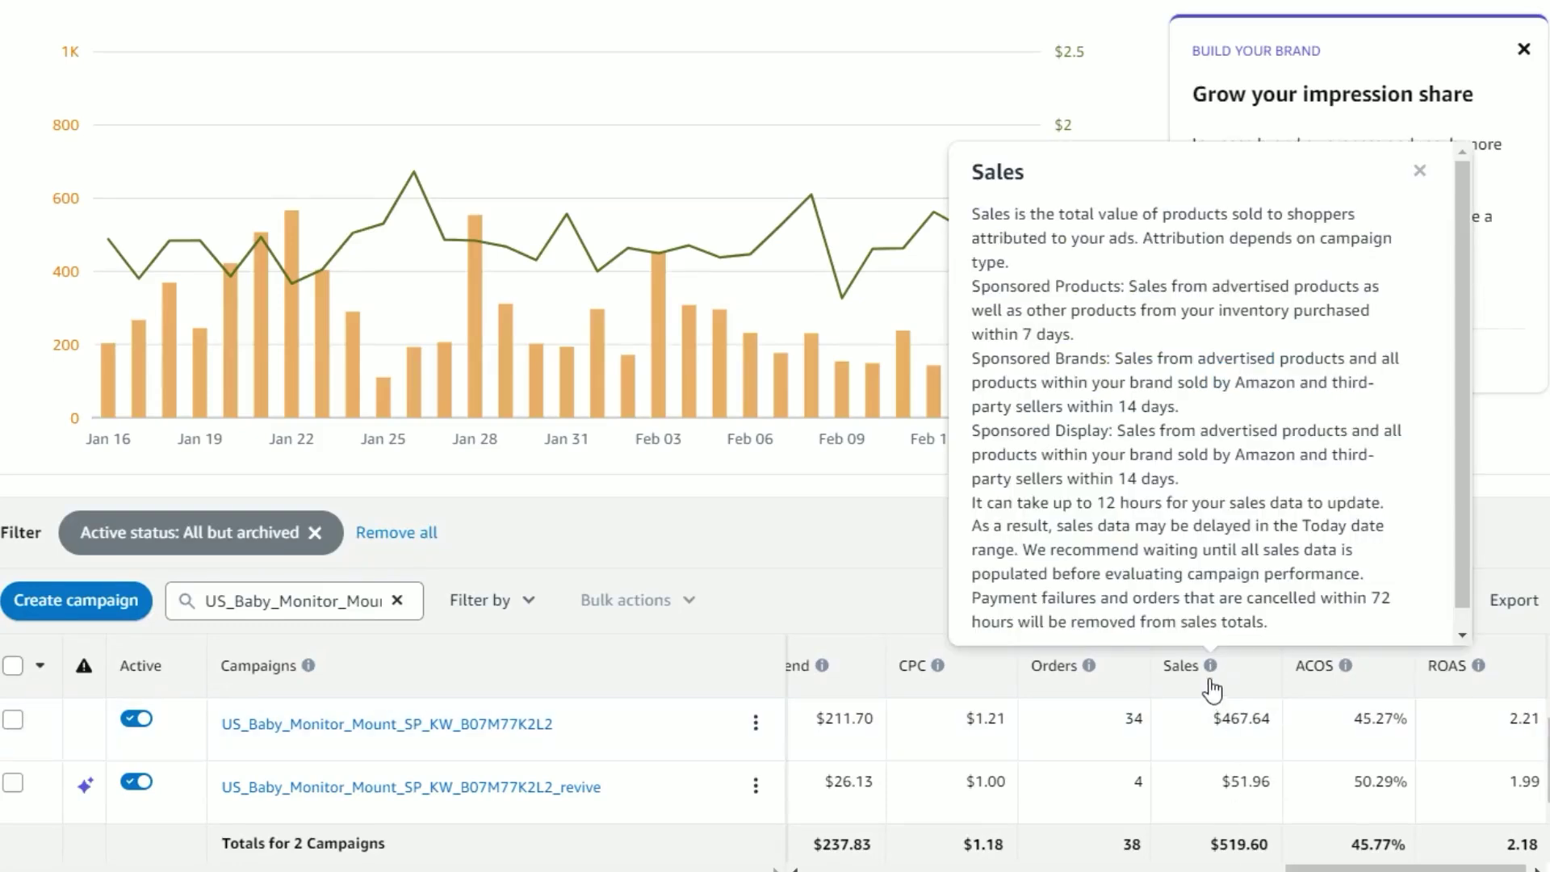
{"action": "left_click_drag", "start_coordinate": [1285, 616], "coordinate": [973, 601]}
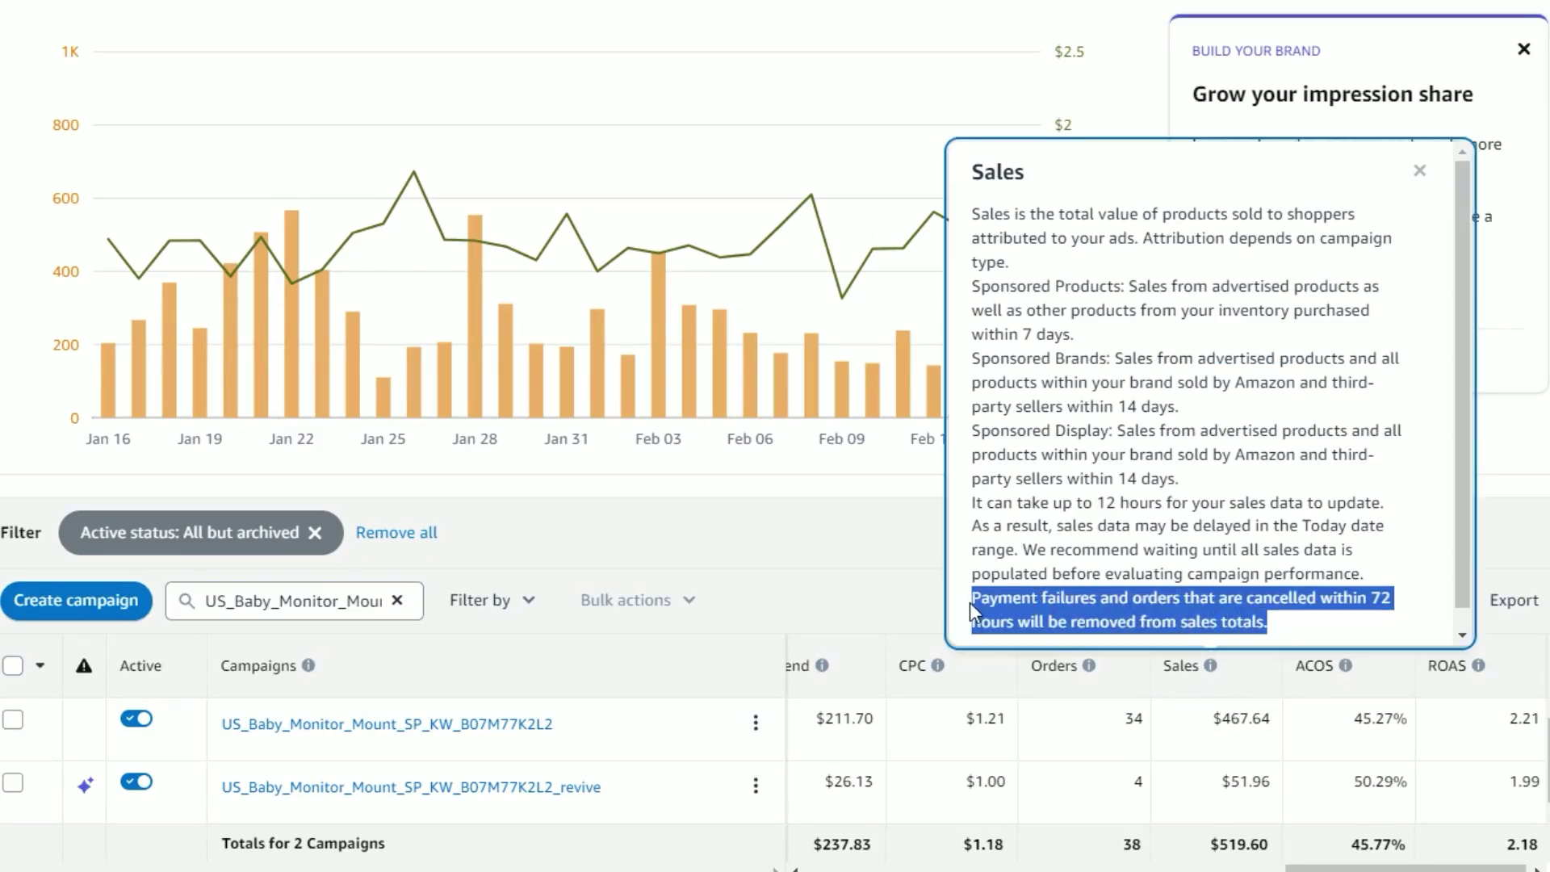
{"action": "left_click", "coordinate": [985, 521]}
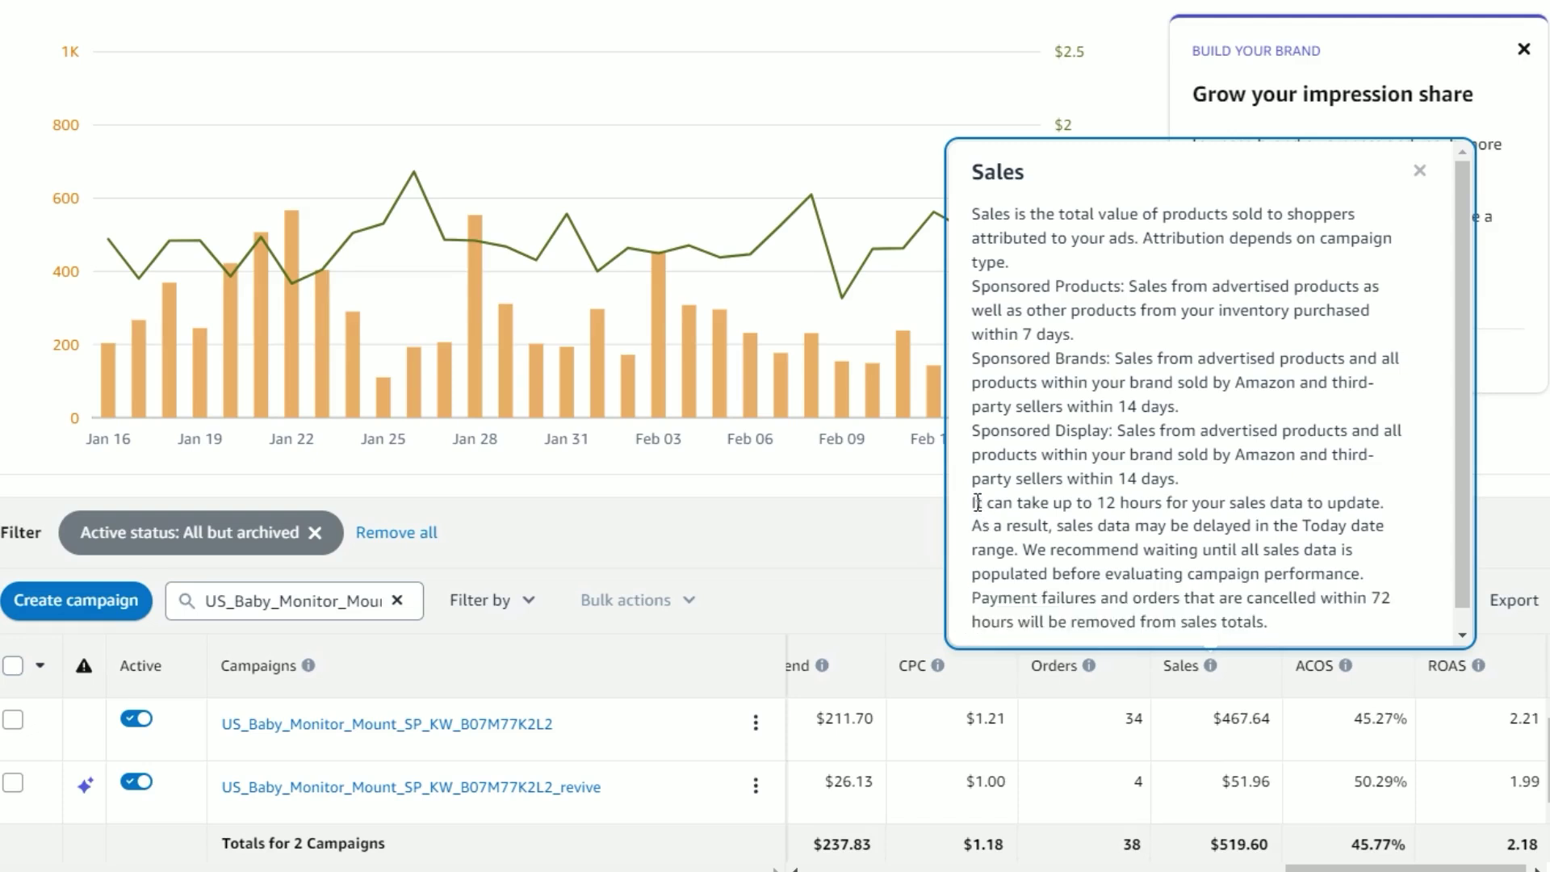
{"action": "left_click_drag", "start_coordinate": [971, 504], "coordinate": [1371, 543]}
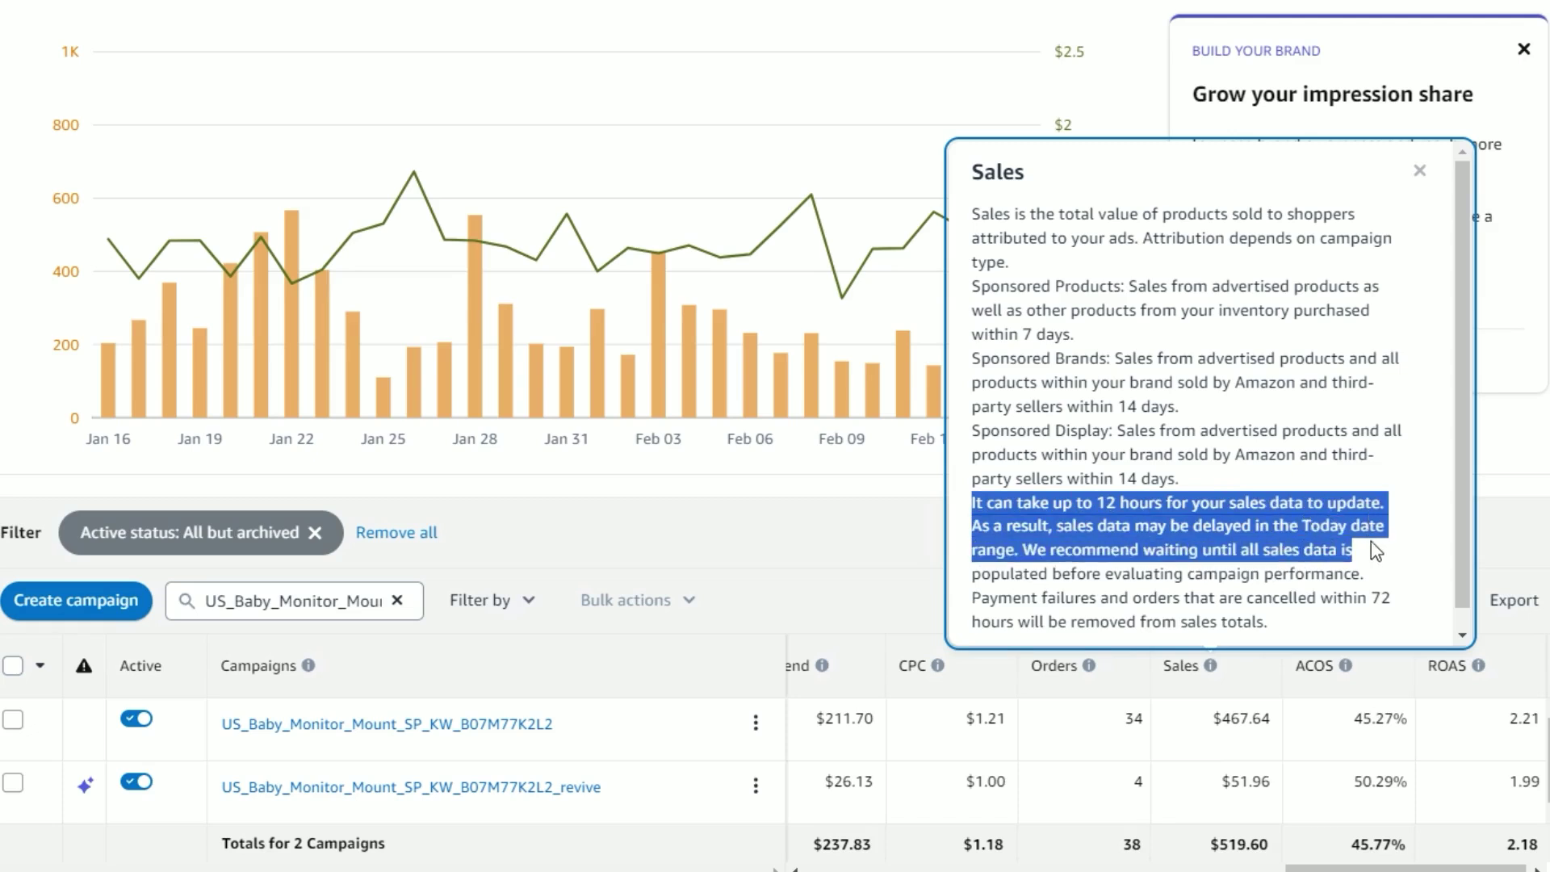
{"action": "left_click", "coordinate": [15, 378]}
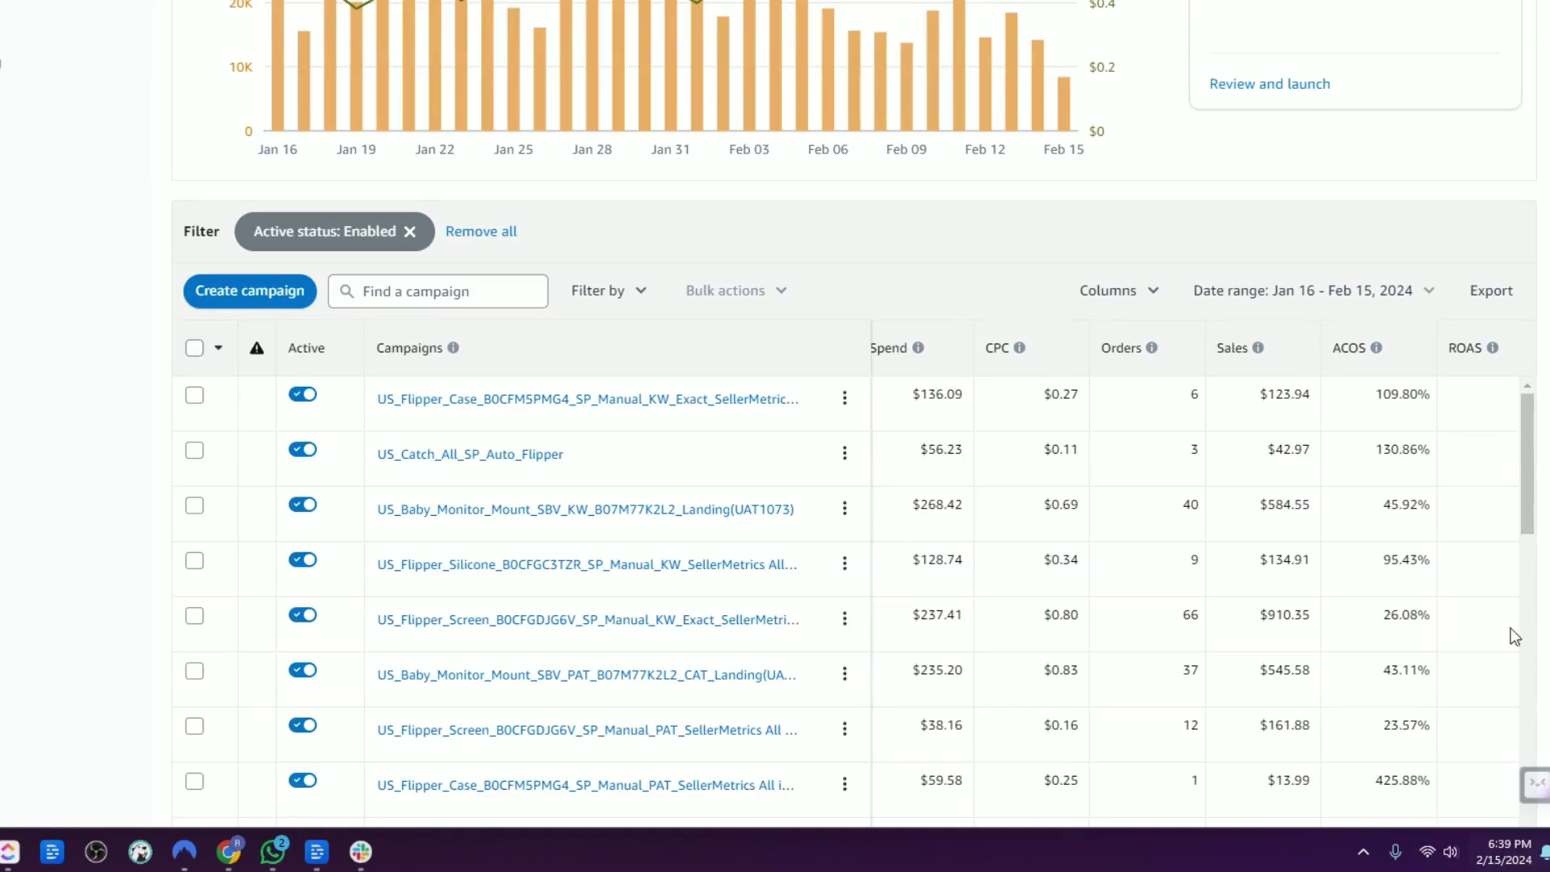
Pick January 13 to February 12, 2024 in the date range calendar and apply it
{"action": "left_click", "coordinate": [1361, 296]}
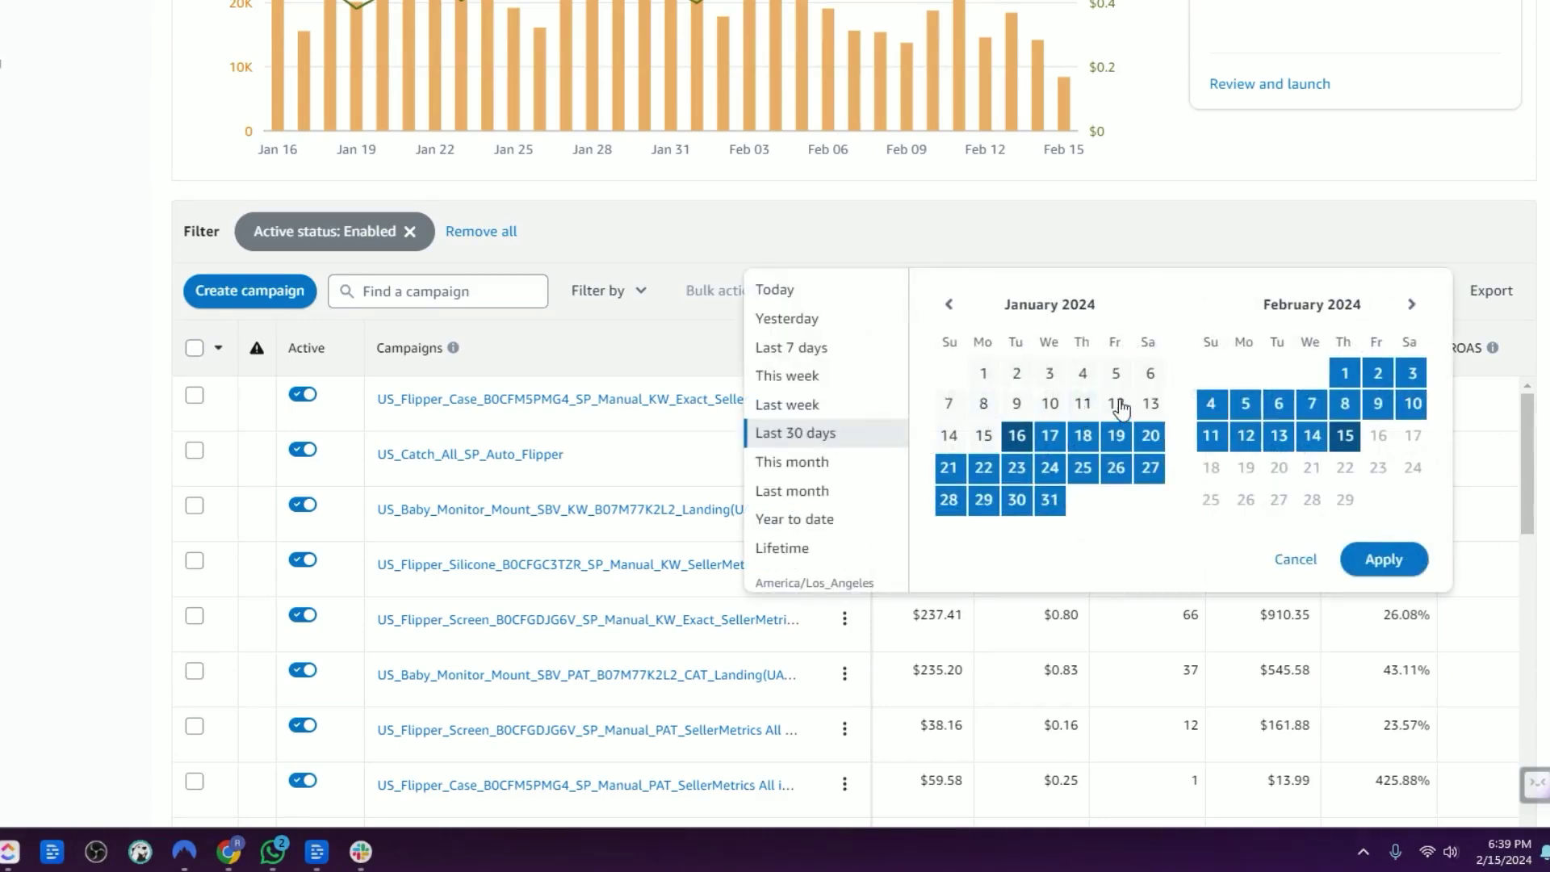
{"action": "left_click", "coordinate": [1147, 406]}
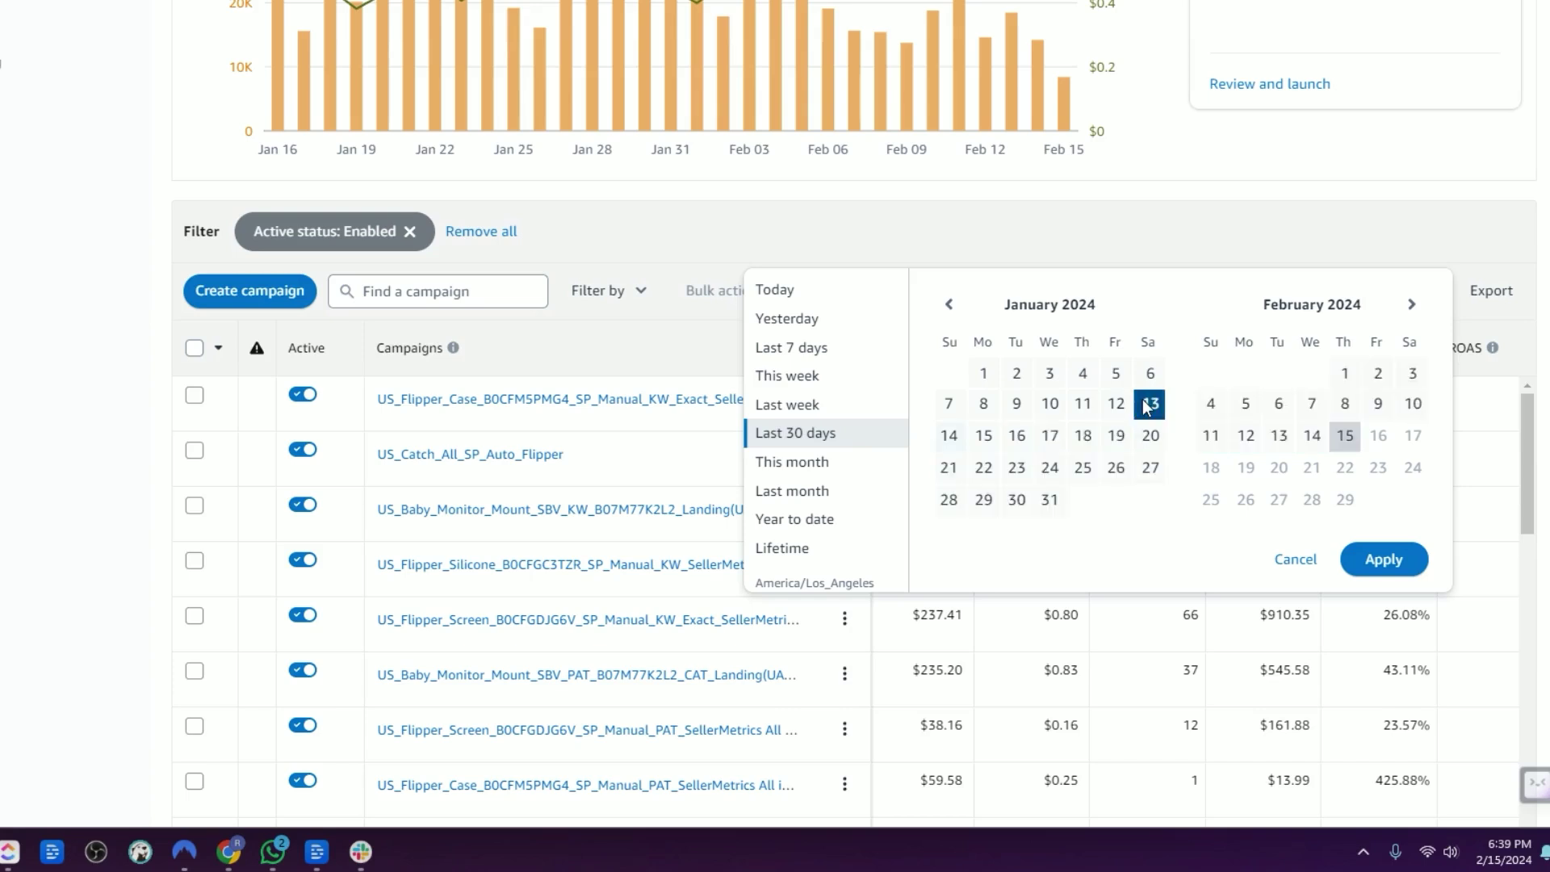
{"action": "left_click", "coordinate": [1245, 436]}
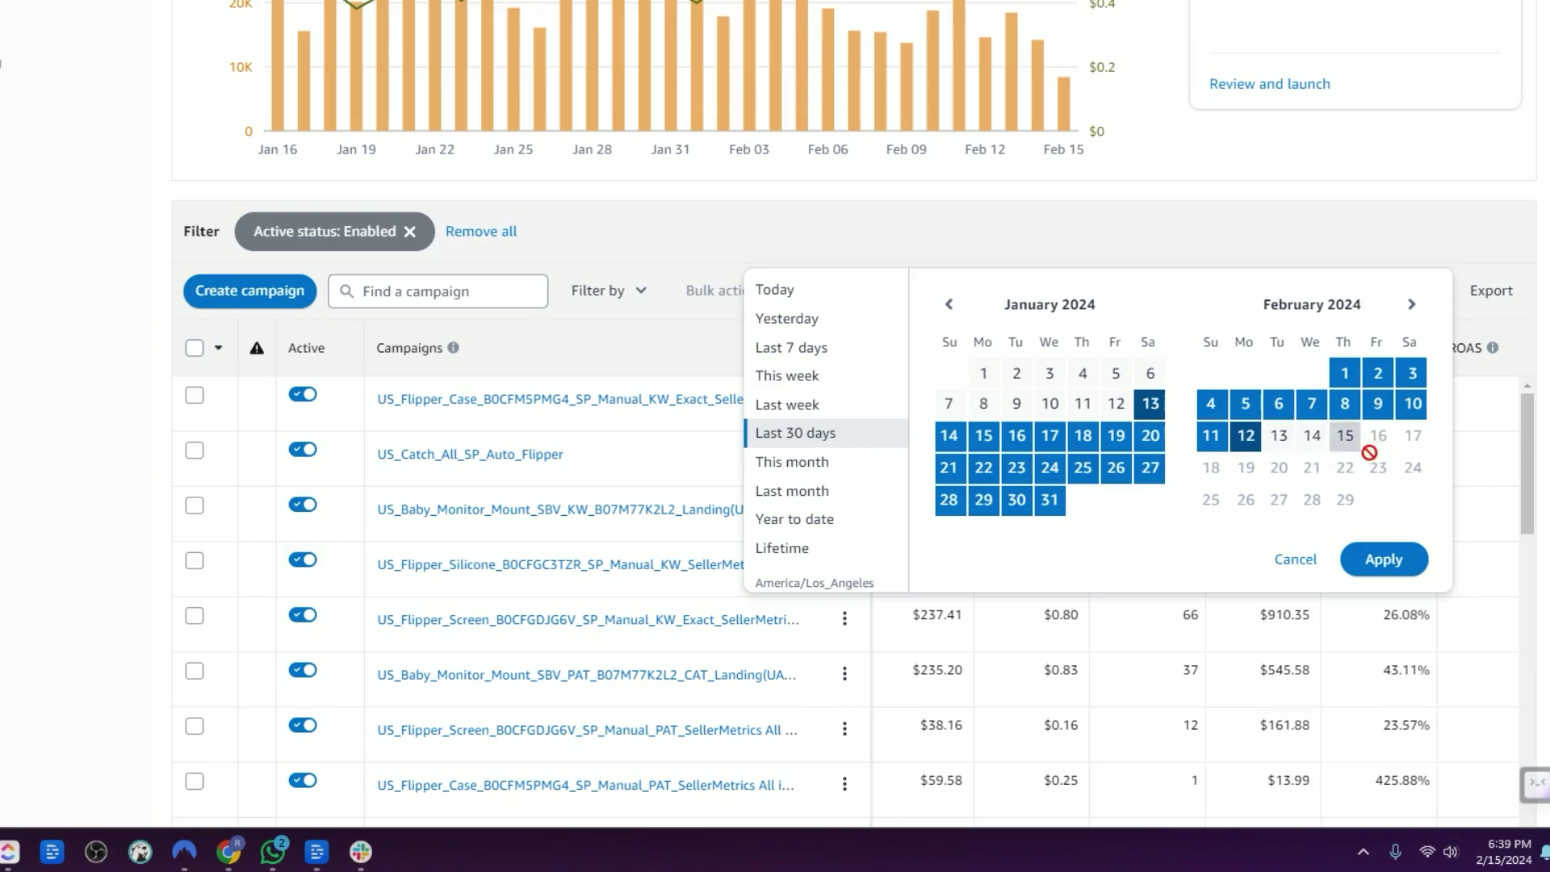
{"action": "left_click", "coordinate": [1393, 558]}
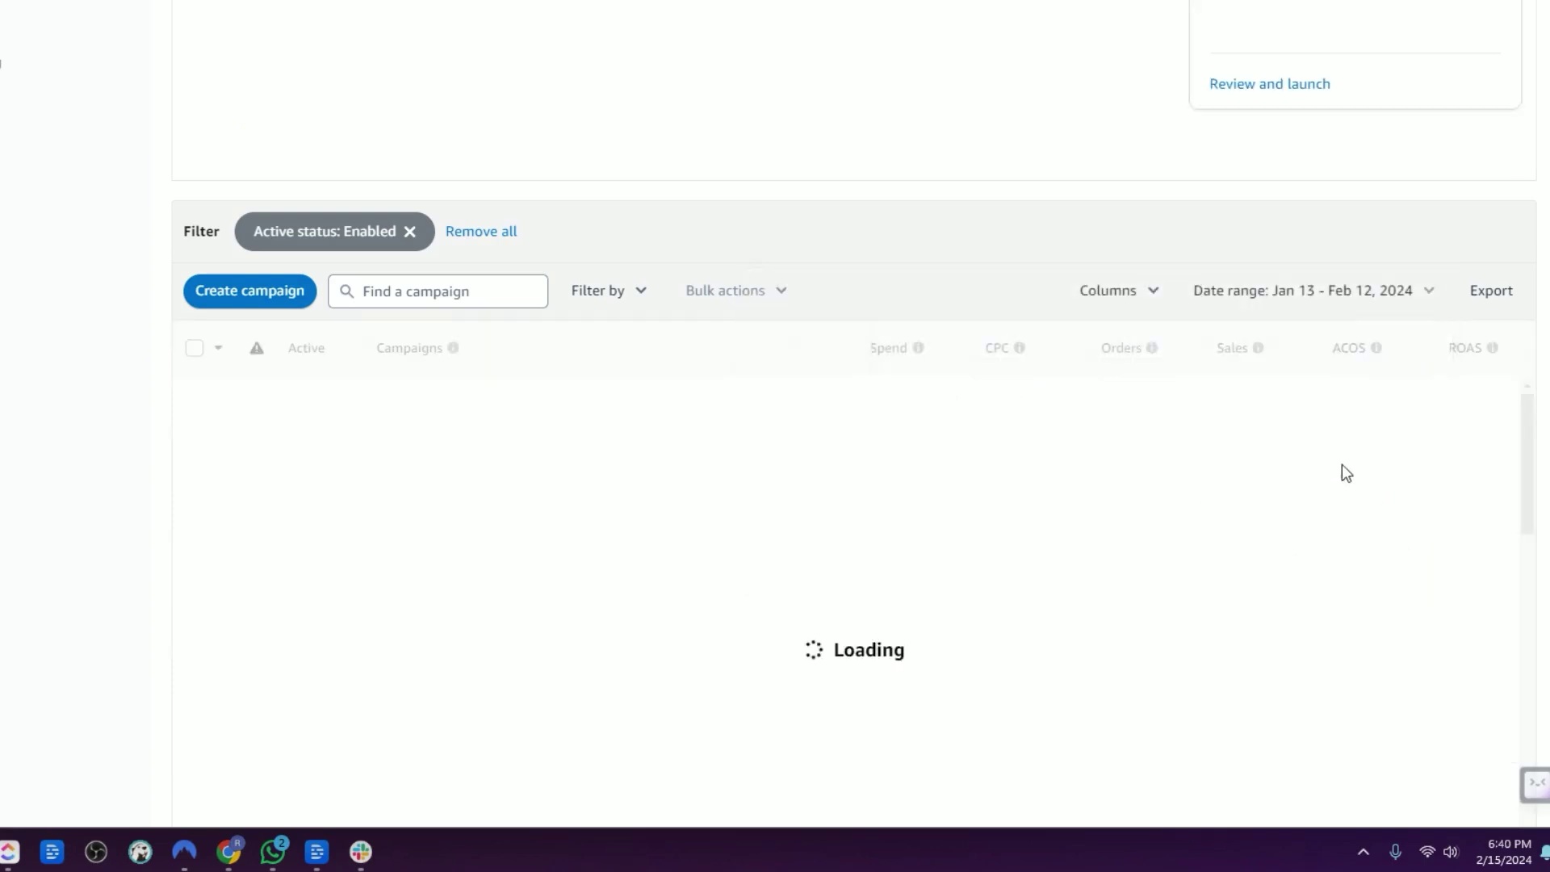